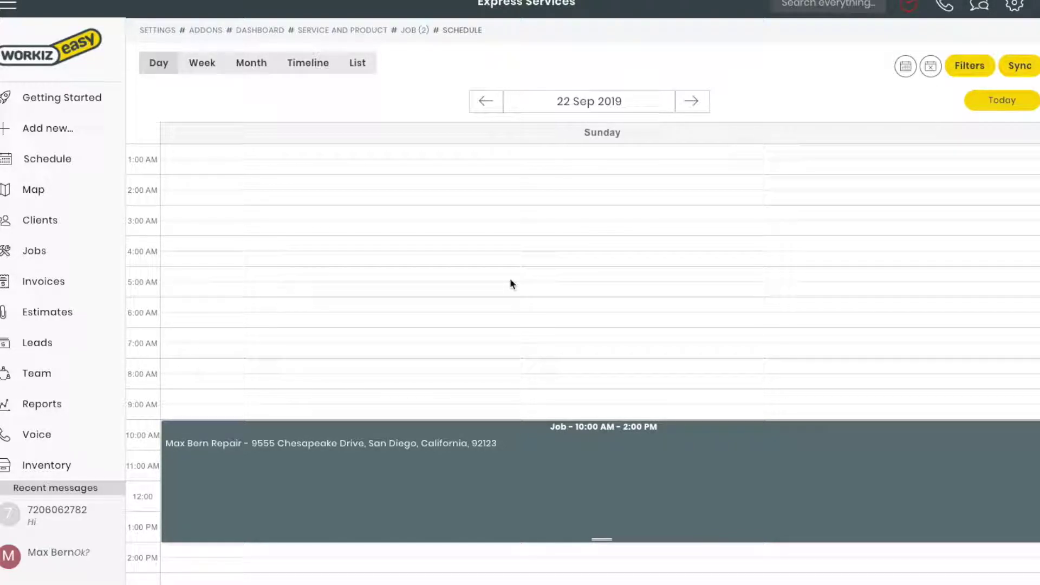
{"action": "scroll", "coordinate": [546, 401], "scroll_direction": "down", "scroll_amount": 1}
Step: Open the full Job #2 page from its block on the 22 Sep 2019 day schedule
{"action": "left_click", "coordinate": [517, 436]}
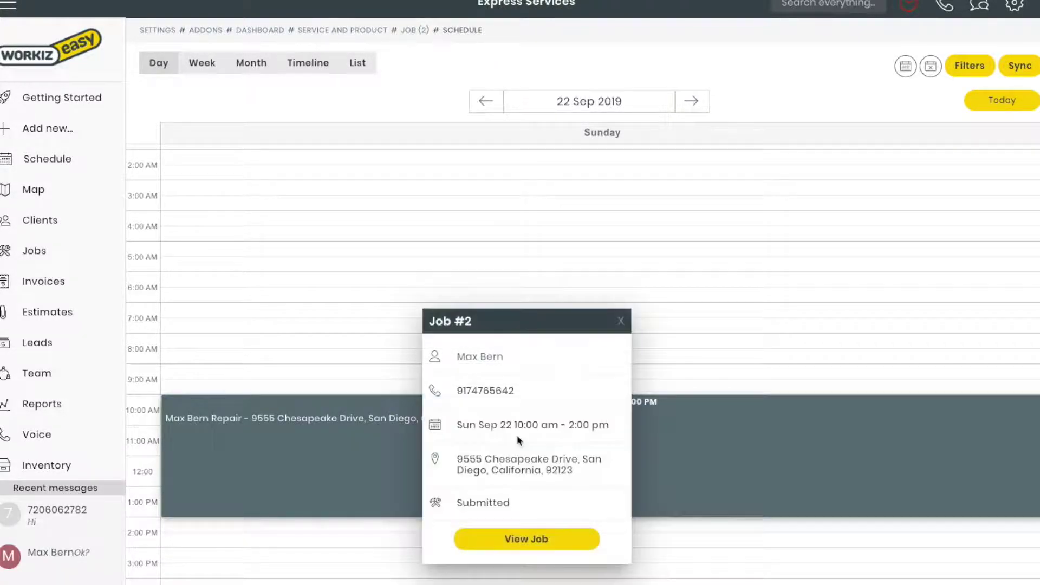
{"action": "left_click", "coordinate": [530, 549]}
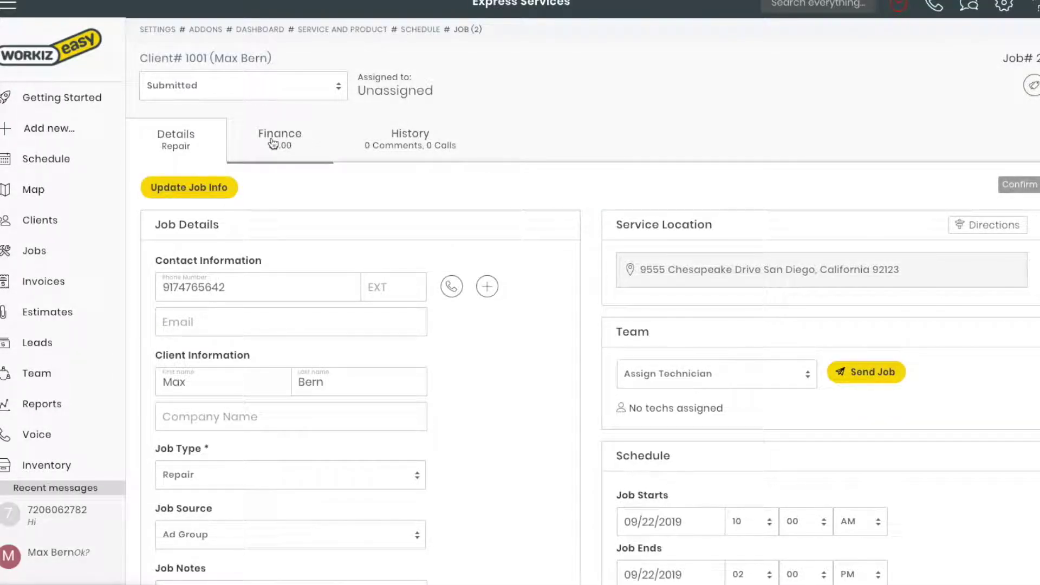
Step: Add the 1/8 mortis lock catalogue item to Job #2, bringing its total to 67.00
{"action": "left_click", "coordinate": [273, 143]}
{"action": "scroll", "coordinate": [385, 322], "scroll_direction": "down", "scroll_amount": 1}
{"action": "scroll", "coordinate": [233, 274], "scroll_direction": "down", "scroll_amount": 2}
{"action": "scroll", "coordinate": [225, 291], "scroll_direction": "up", "scroll_amount": 1}
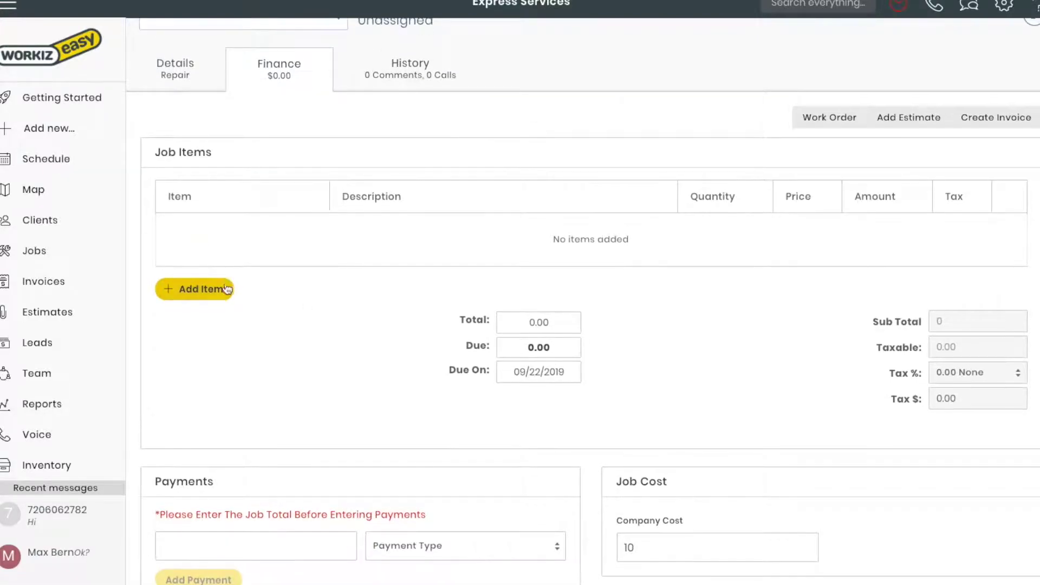
{"action": "left_click", "coordinate": [225, 290]}
{"action": "left_click", "coordinate": [395, 128]}
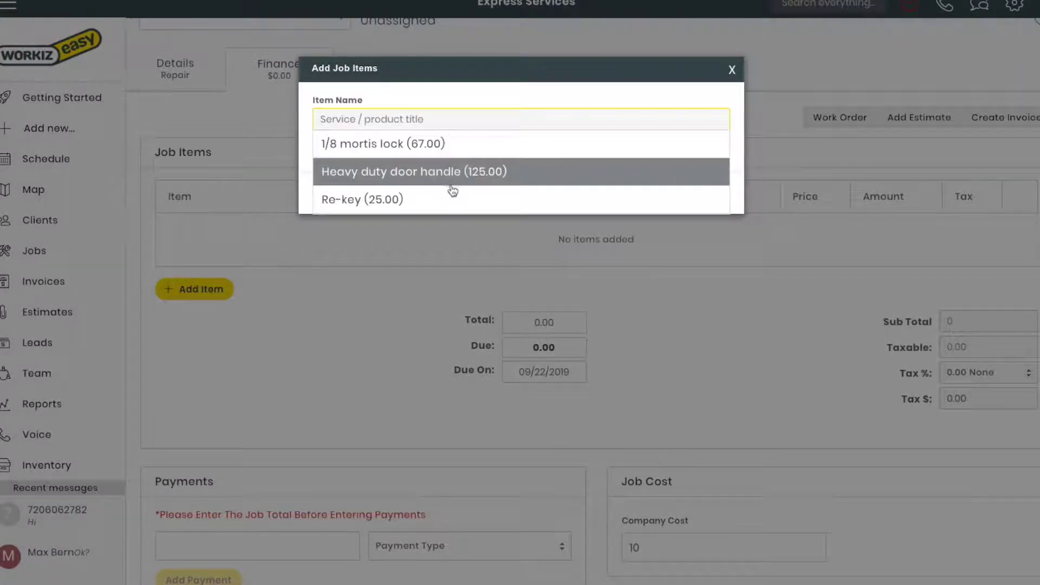
{"action": "left_click", "coordinate": [432, 143]}
{"action": "left_click", "coordinate": [701, 366]}
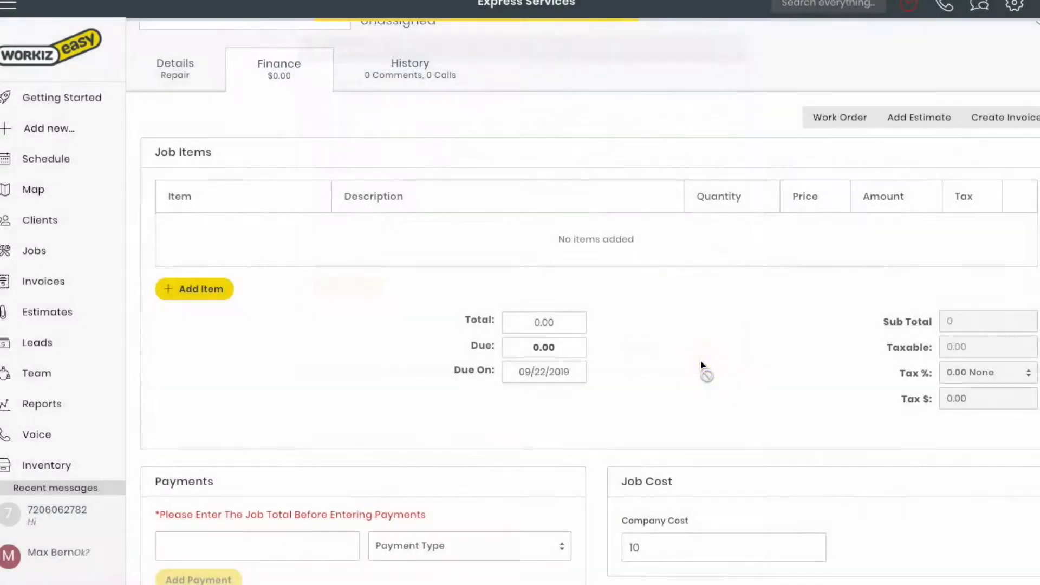
{"action": "scroll", "coordinate": [540, 325], "scroll_direction": "up", "scroll_amount": 2}
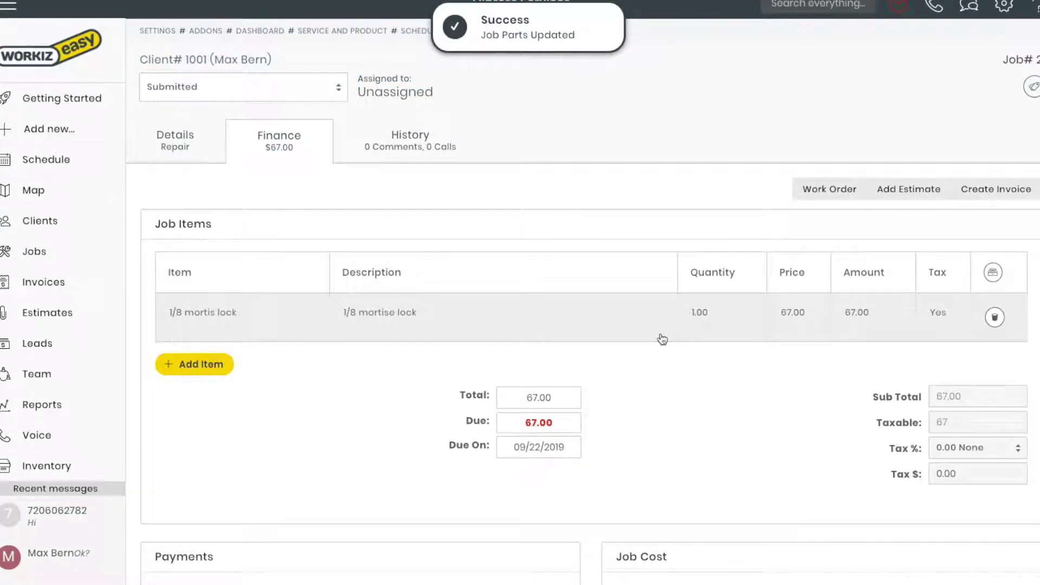
{"action": "left_click", "coordinate": [609, 28]}
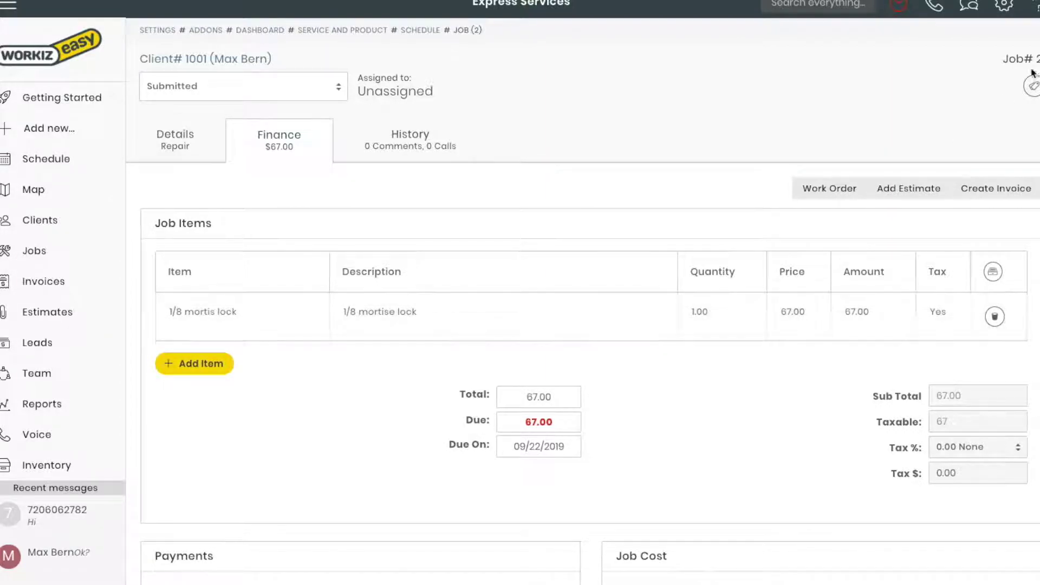
Step: Go to Settings › Items & Products and open the Heavy duty door handle for editing
{"action": "left_click", "coordinate": [1003, 8]}
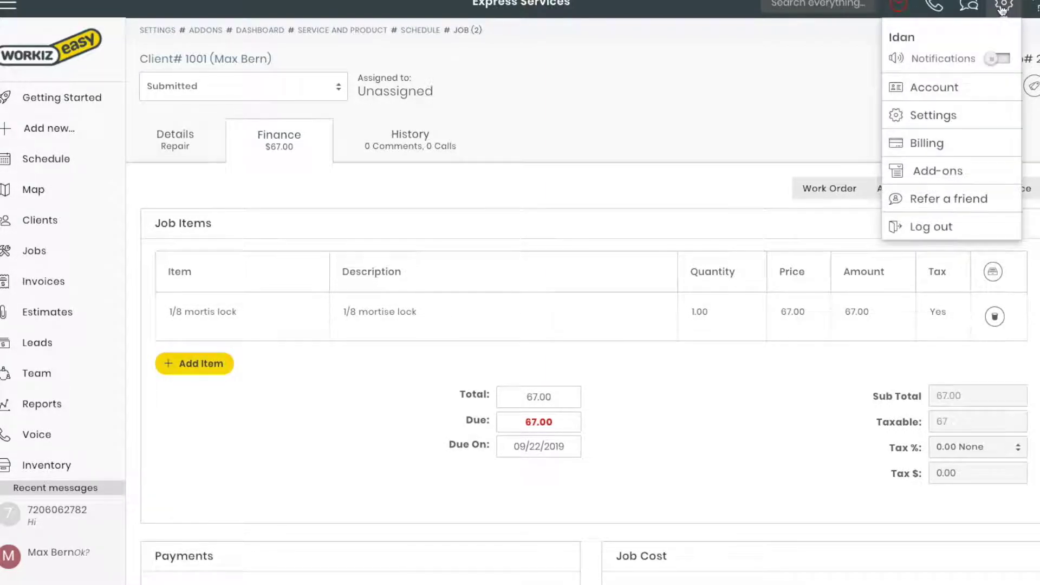
{"action": "left_click", "coordinate": [972, 114]}
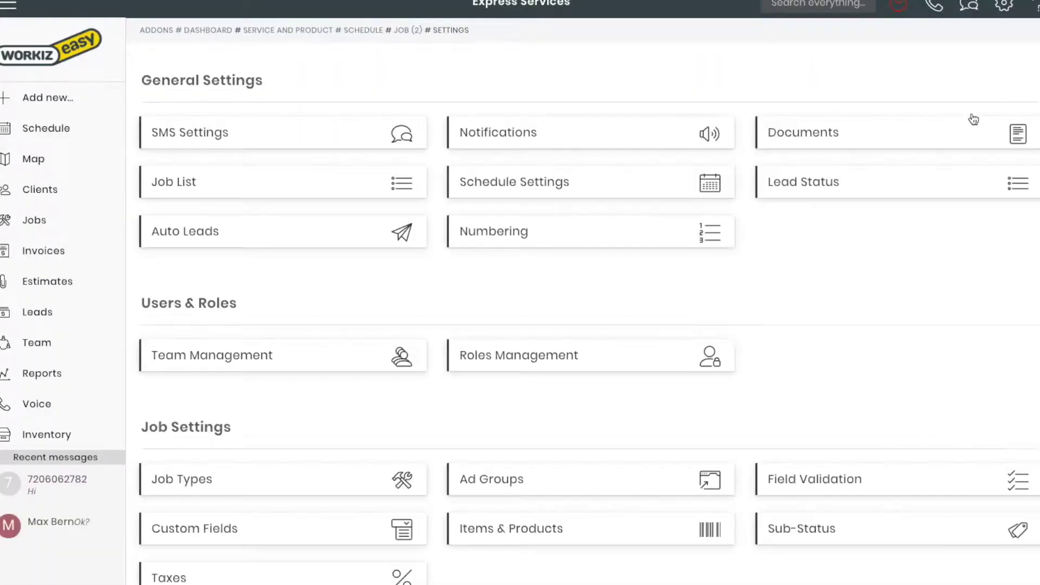
{"action": "left_click", "coordinate": [593, 457]}
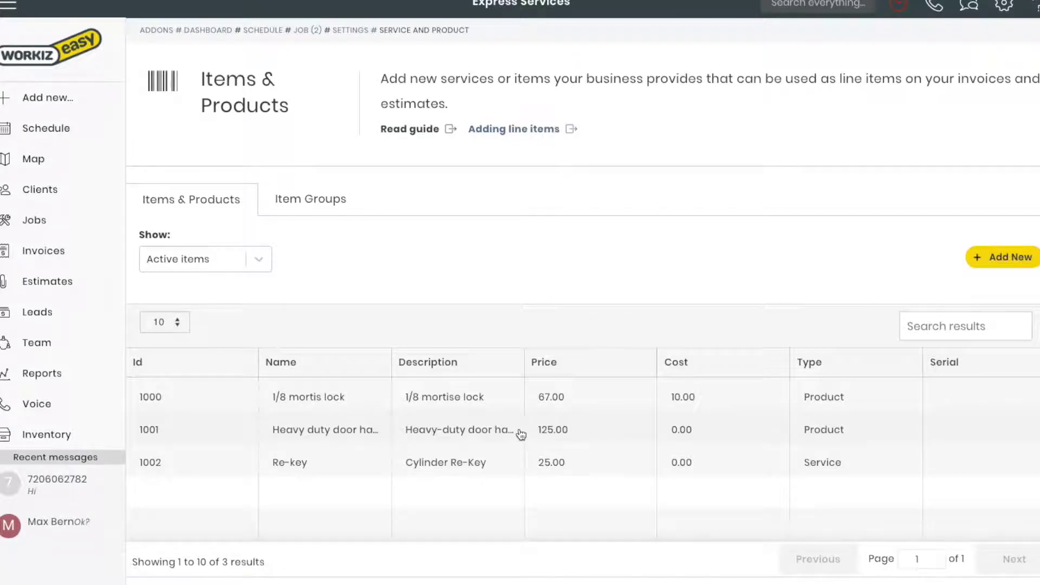
{"action": "left_click", "coordinate": [371, 430]}
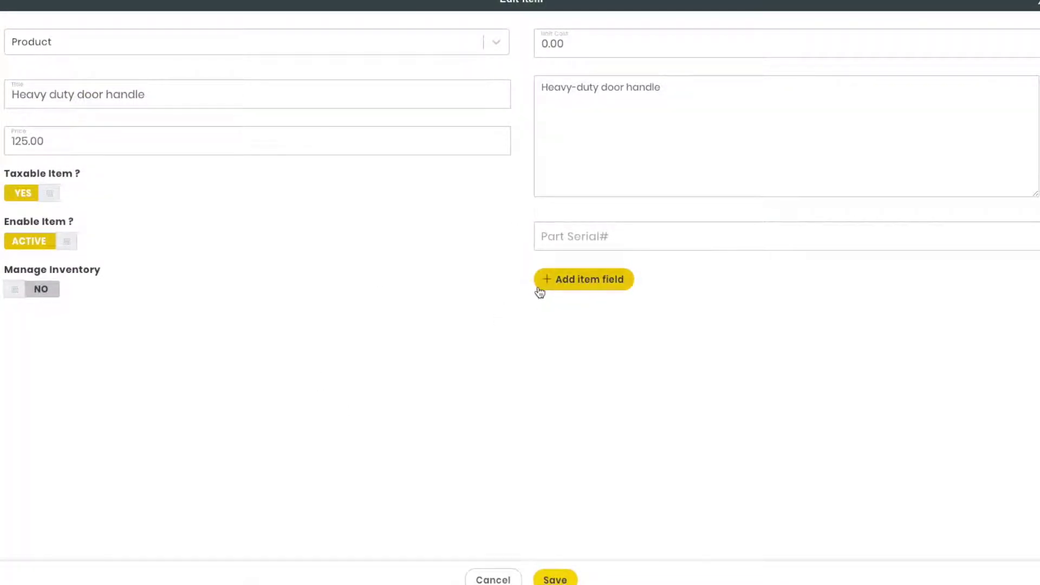
Step: Create a custom text field named Color, shown on the item list, for the door handle
{"action": "left_click", "coordinate": [566, 280]}
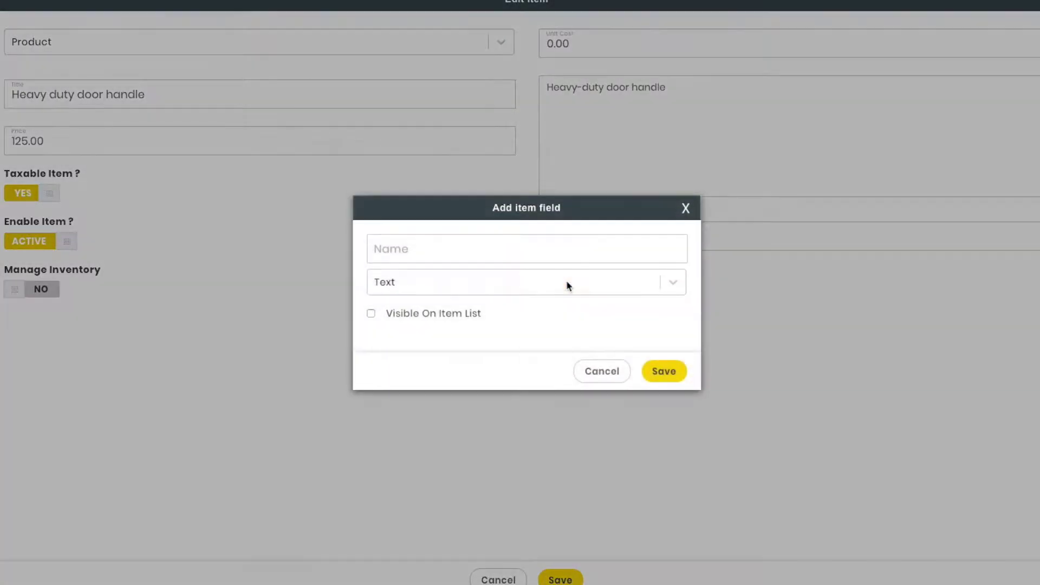
{"action": "left_click", "coordinate": [498, 253]}
{"action": "type", "text": "C"}
{"action": "type", "text": "olor"}
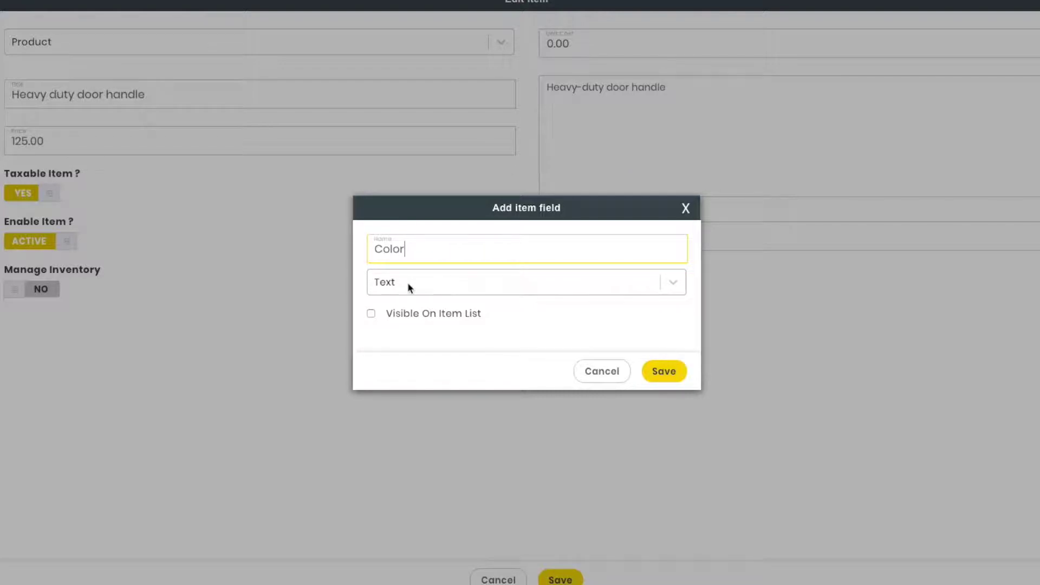
{"action": "double_click", "coordinate": [438, 287]}
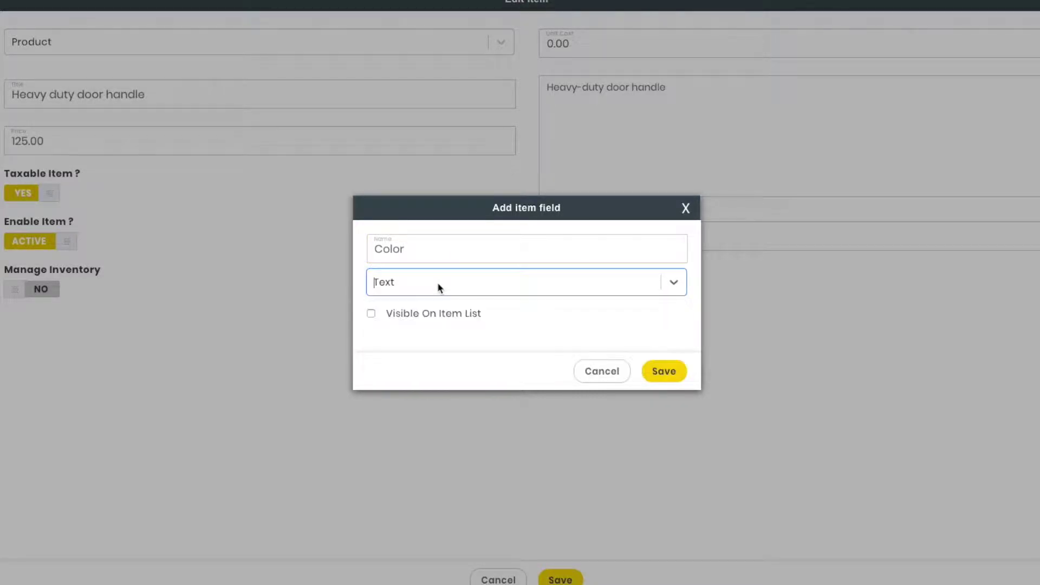
{"action": "left_click", "coordinate": [372, 315]}
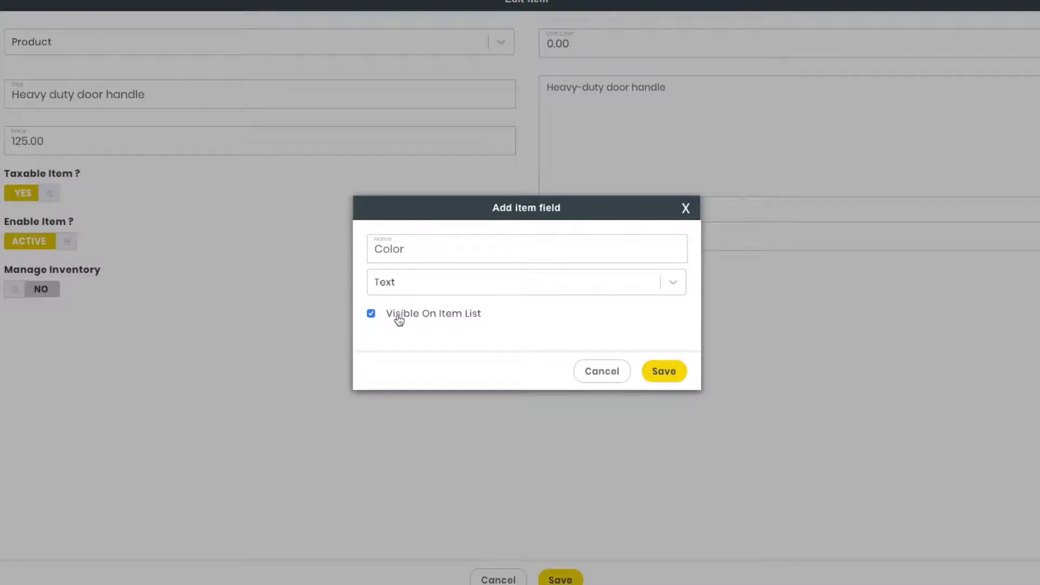
{"action": "left_click", "coordinate": [664, 370]}
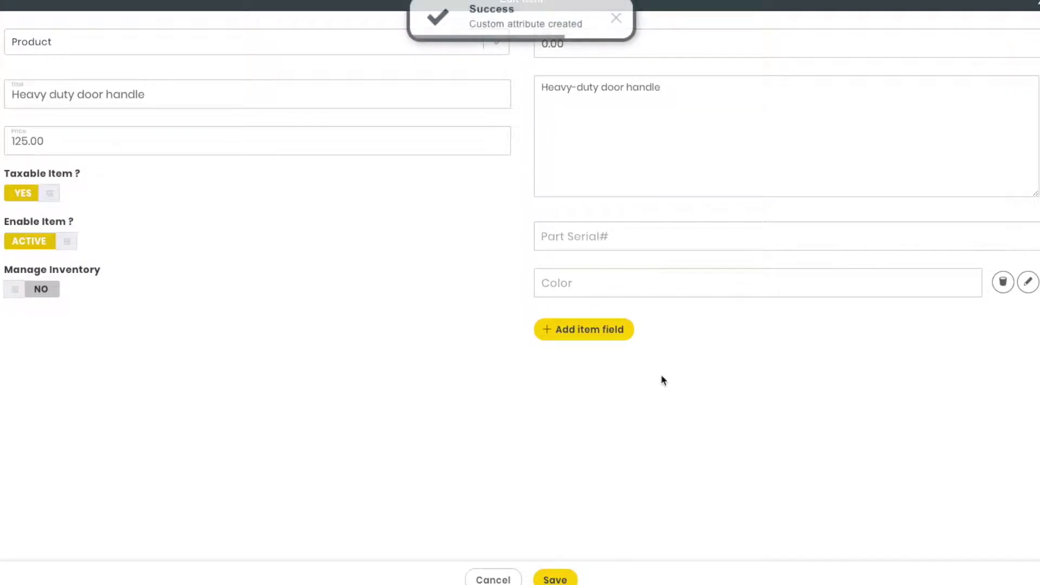
Step: Create a Labor hours field of type Quantity based number for the door handle
{"action": "left_click", "coordinate": [594, 334]}
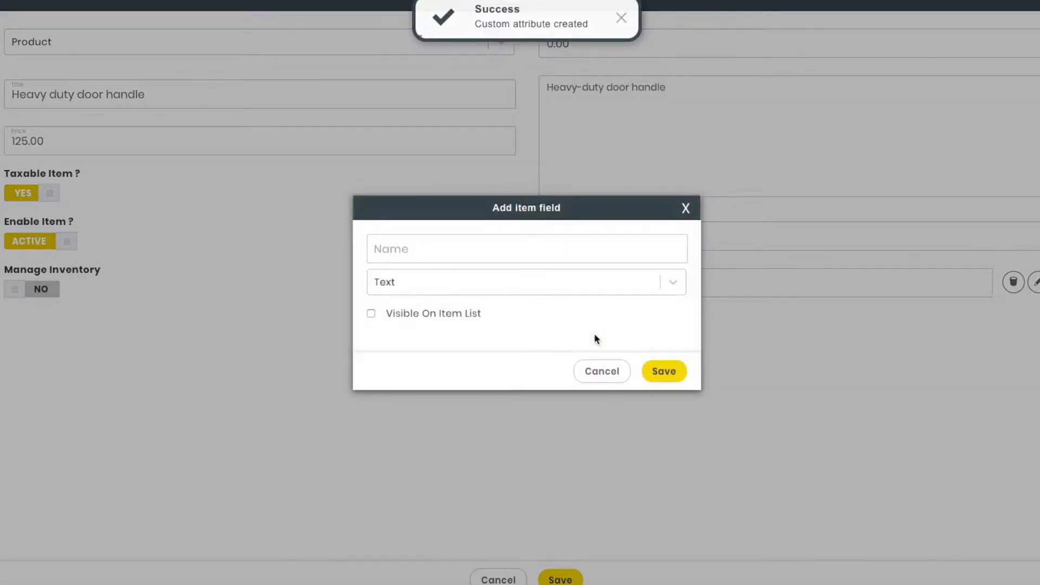
{"action": "left_click", "coordinate": [468, 260]}
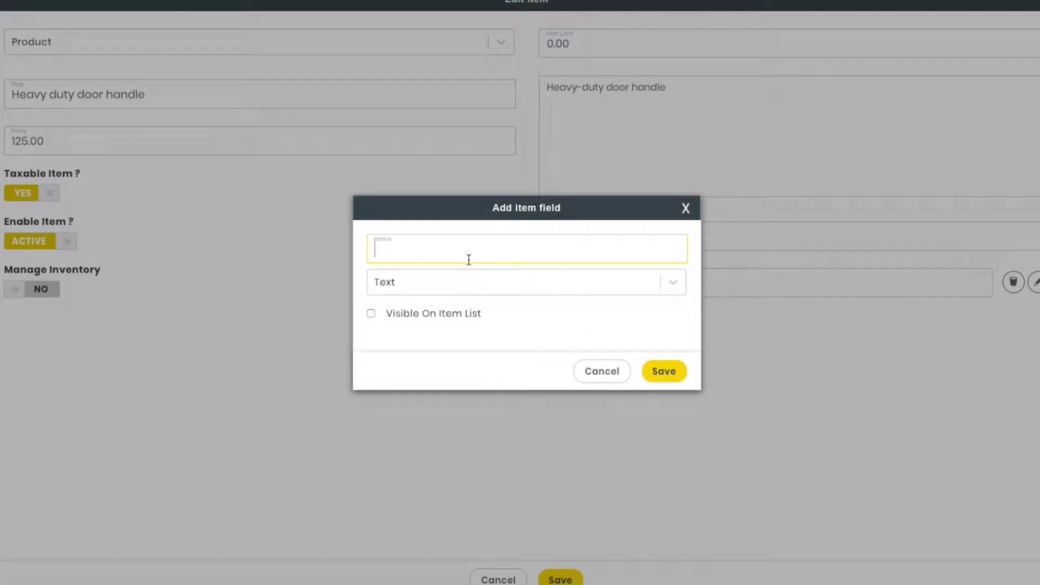
{"action": "type", "text": "Labor hou"}
{"action": "type", "text": "rs"}
{"action": "left_click", "coordinate": [540, 281]}
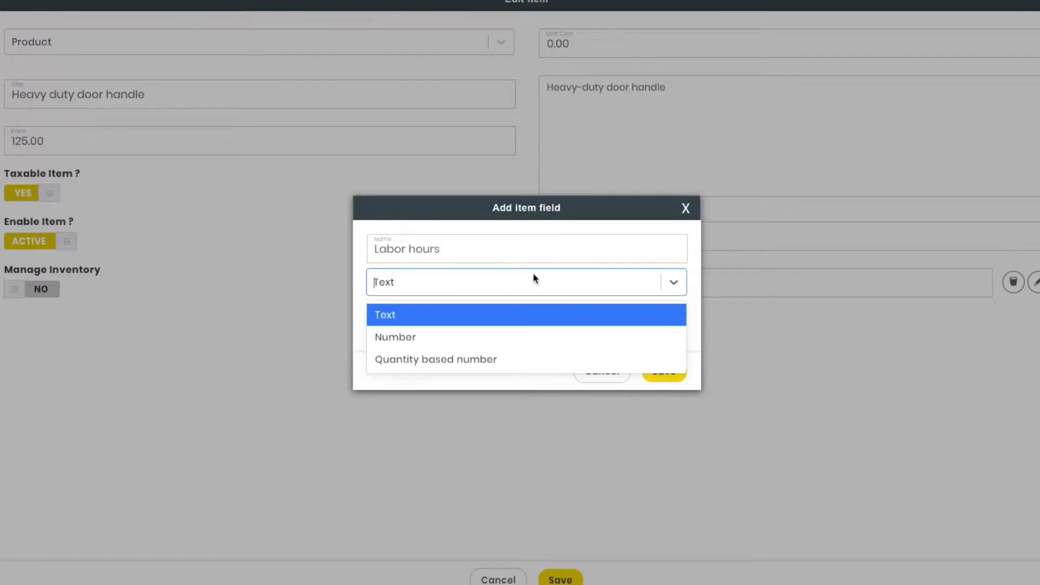
{"action": "left_click", "coordinate": [501, 359]}
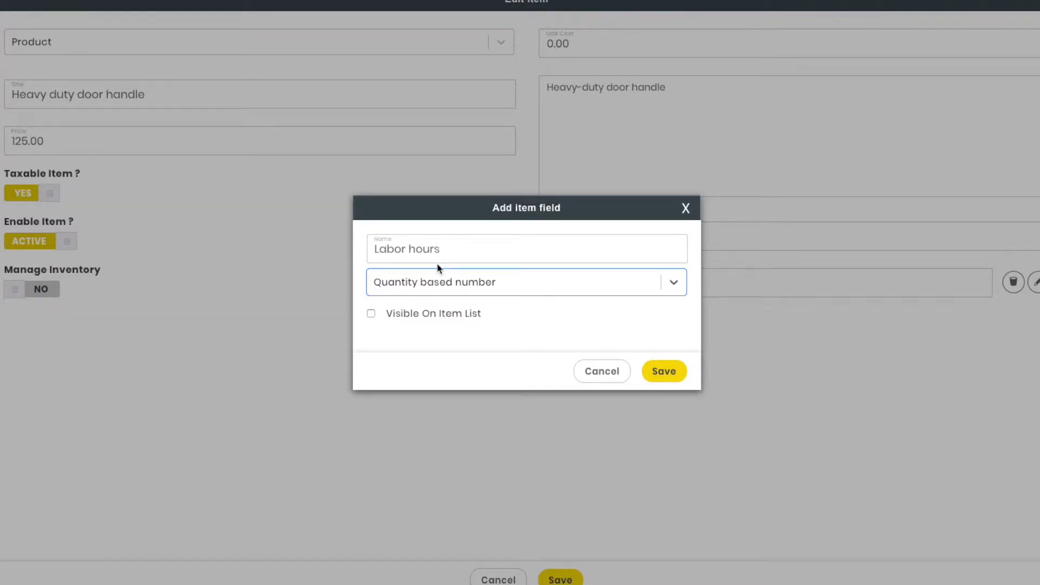
{"action": "left_click", "coordinate": [668, 374]}
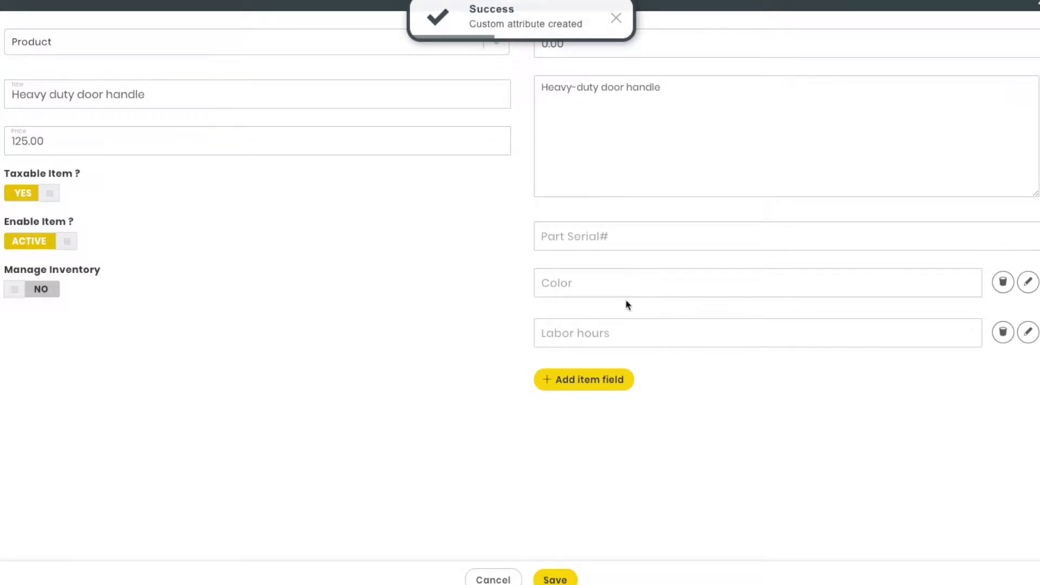
Step: Save the door handle with Color Gold and Labor hours 2
{"action": "left_click", "coordinate": [609, 288]}
{"action": "type", "text": "Gold"}
{"action": "left_click", "coordinate": [617, 333]}
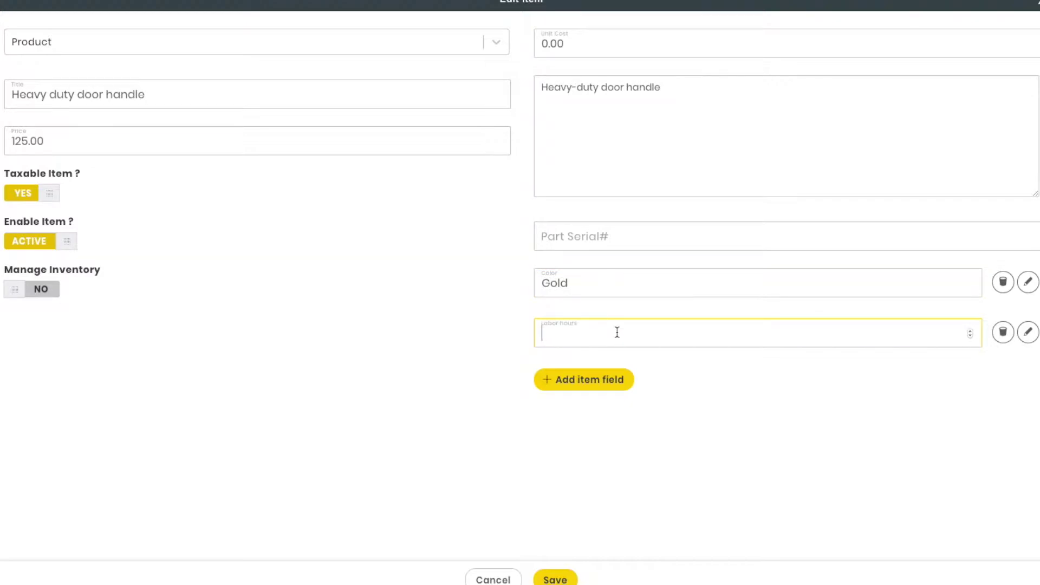
{"action": "type", "text": "2"}
{"action": "left_click", "coordinate": [555, 579]}
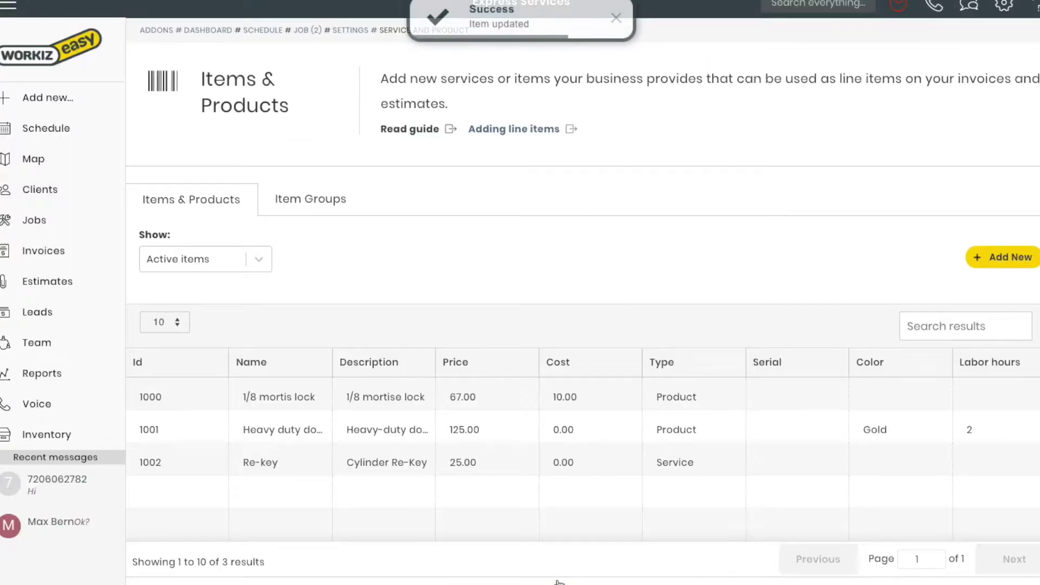
Step: Return to Job #2's finance tab and pick Heavy duty door handle by searching 'han'
{"action": "left_click", "coordinate": [314, 34]}
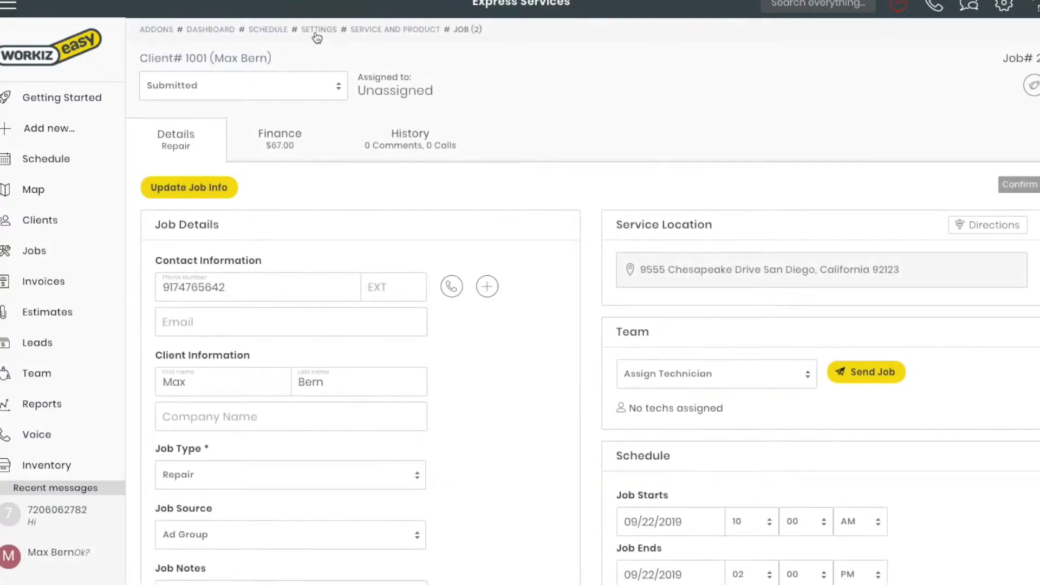
{"action": "left_click", "coordinate": [289, 138]}
{"action": "scroll", "coordinate": [323, 357], "scroll_direction": "down", "scroll_amount": 1}
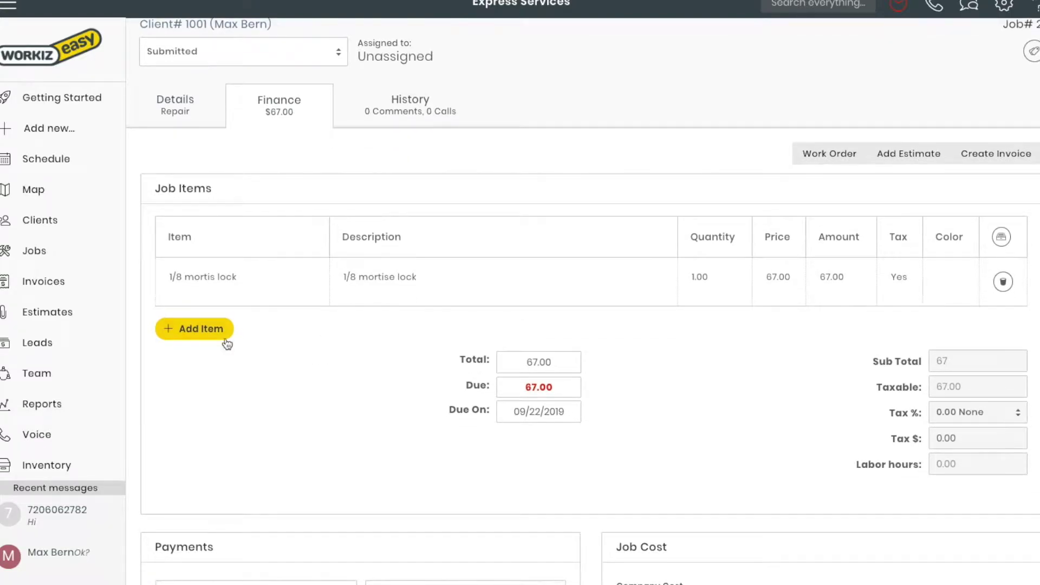
{"action": "left_click", "coordinate": [225, 330]}
{"action": "left_click", "coordinate": [423, 122]}
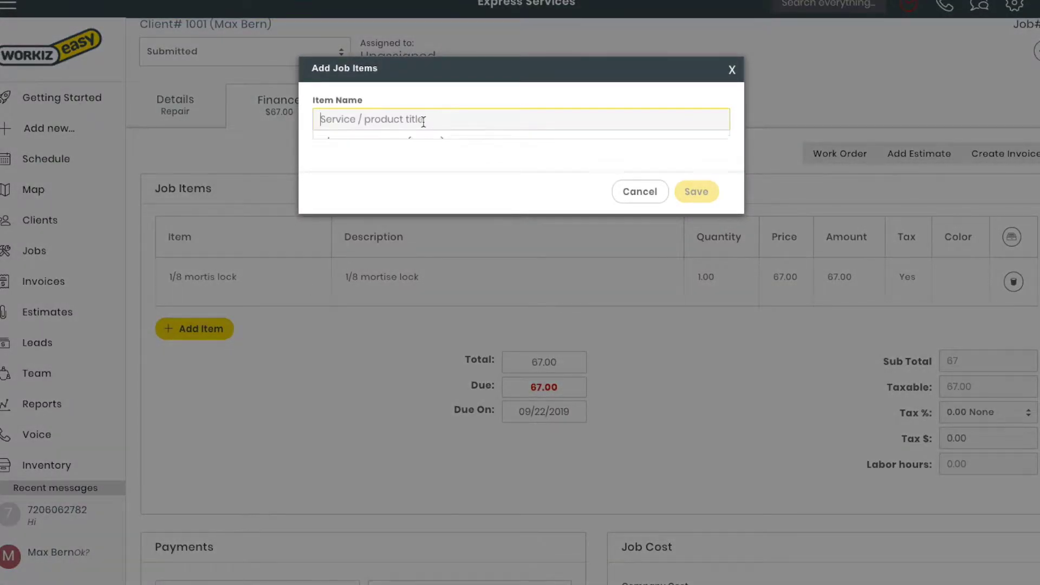
{"action": "type", "text": "han"}
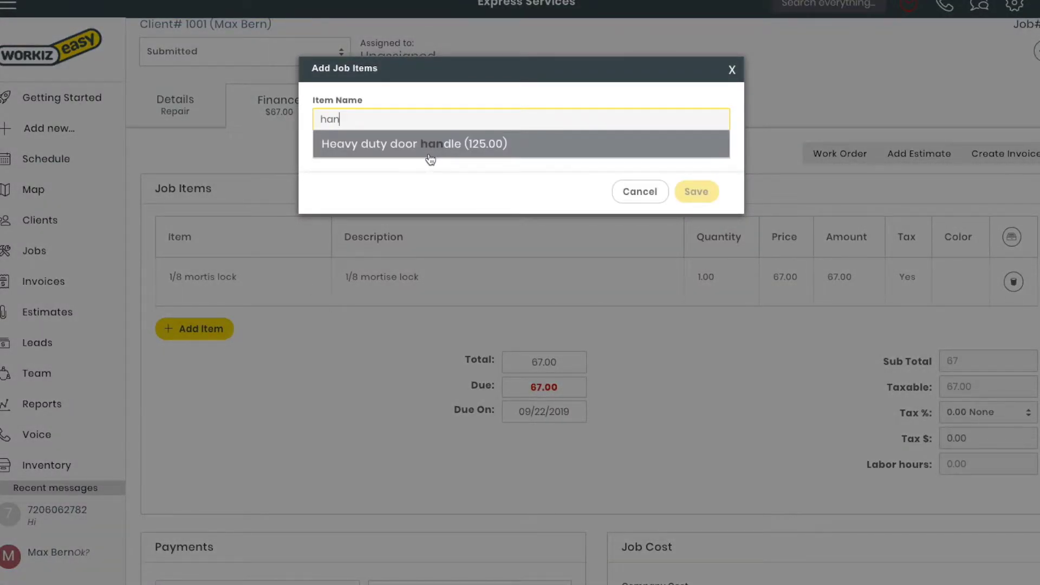
{"action": "left_click", "coordinate": [426, 155]}
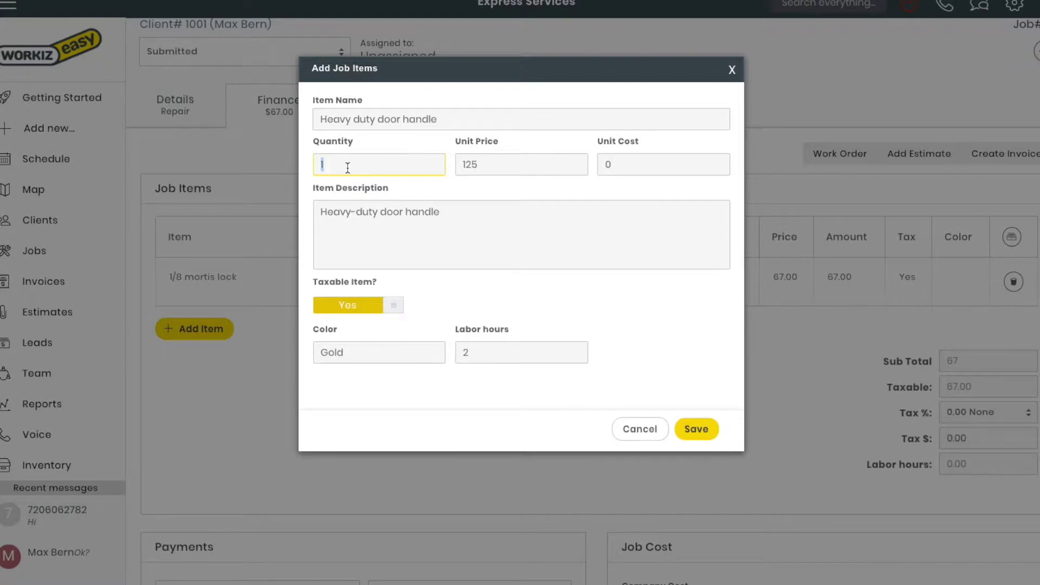
Step: Save three gold door handles to Job #2, total 442.00 and 6 labor hours
{"action": "left_click", "coordinate": [701, 424]}
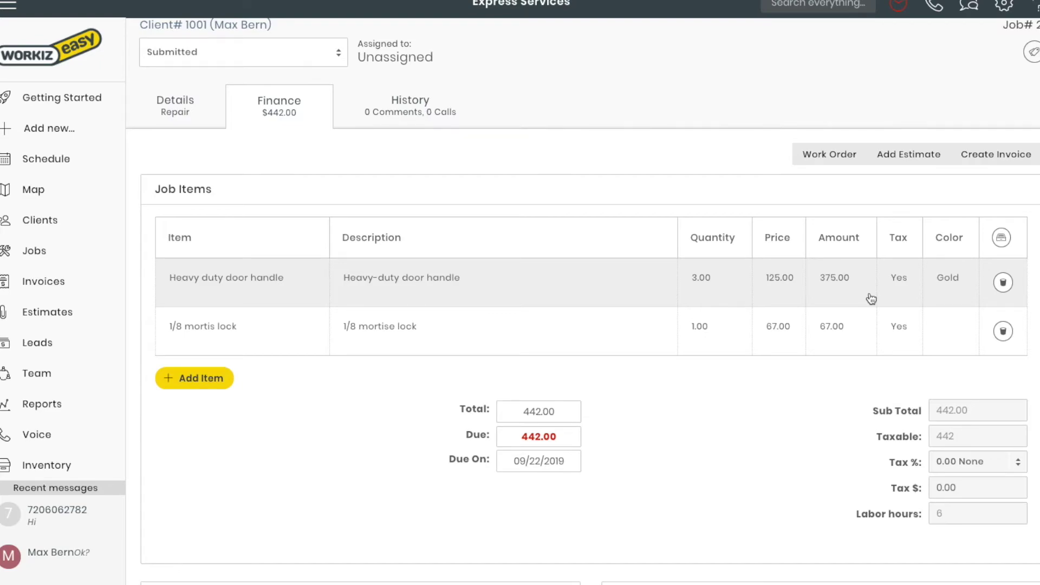
{"action": "scroll", "coordinate": [866, 270], "scroll_direction": "up", "scroll_amount": 1}
{"action": "scroll", "coordinate": [873, 246], "scroll_direction": "up", "scroll_amount": 1}
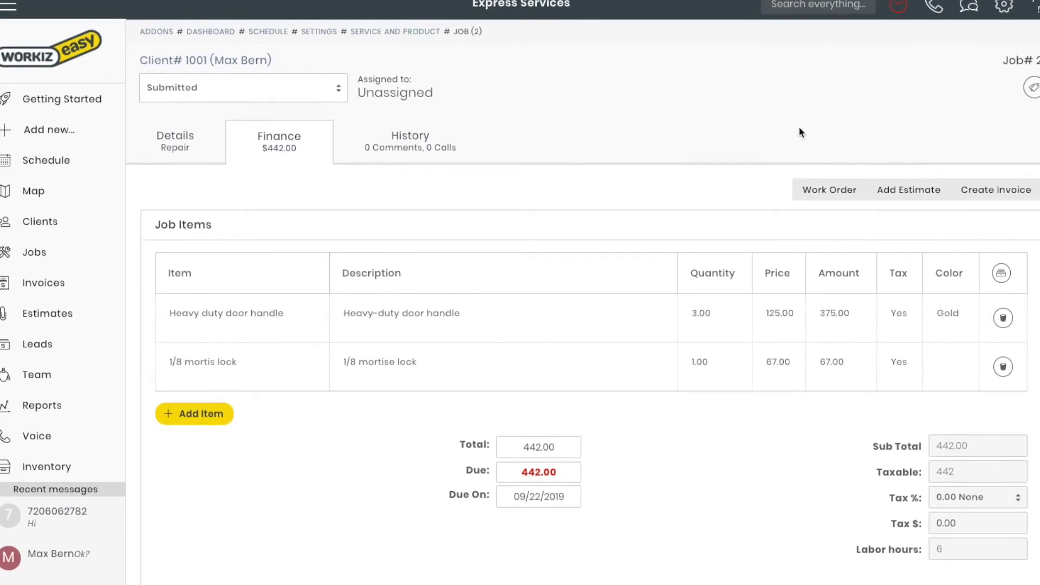